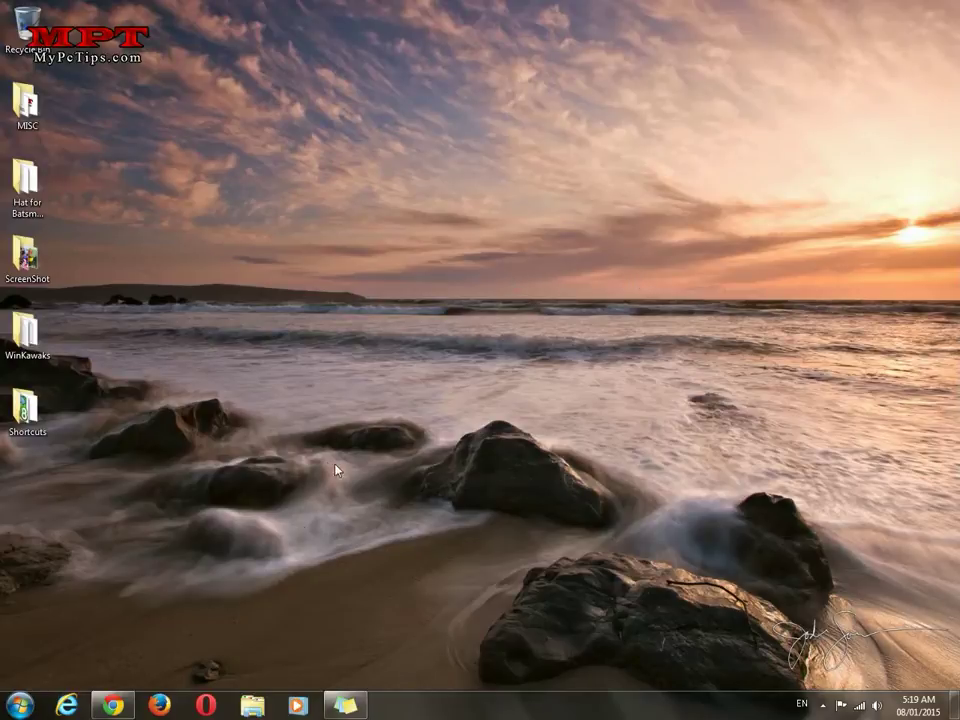
Restore the Chrome window showing the CNN homepage print preview from the taskbar
left_click(113, 705)
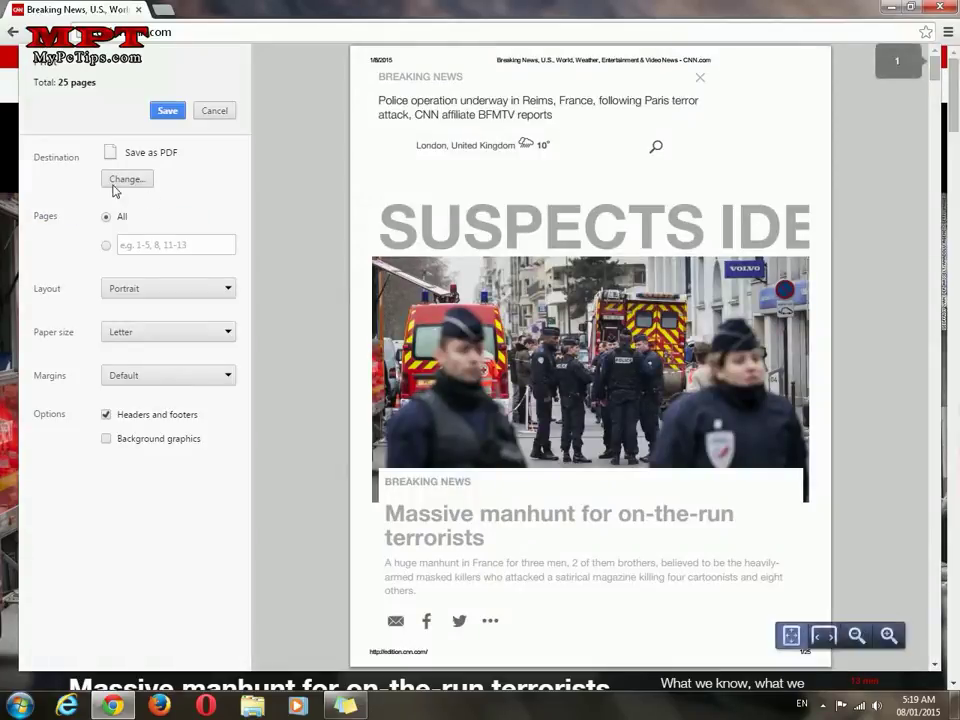
Set the print destination to Save as PDF
left_click(124, 182)
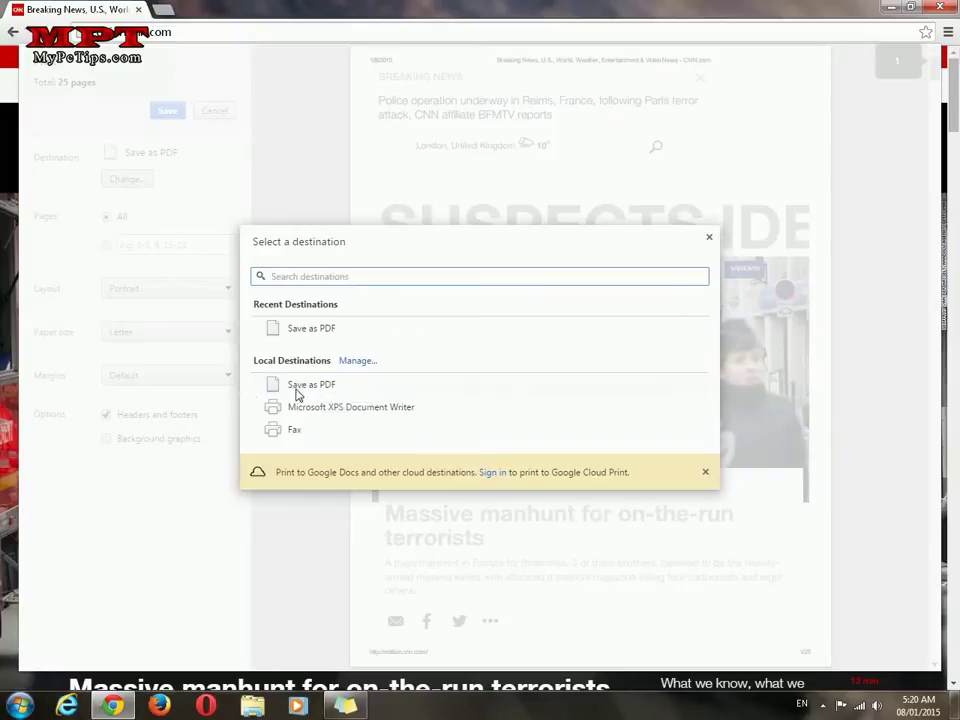
left_click(307, 390)
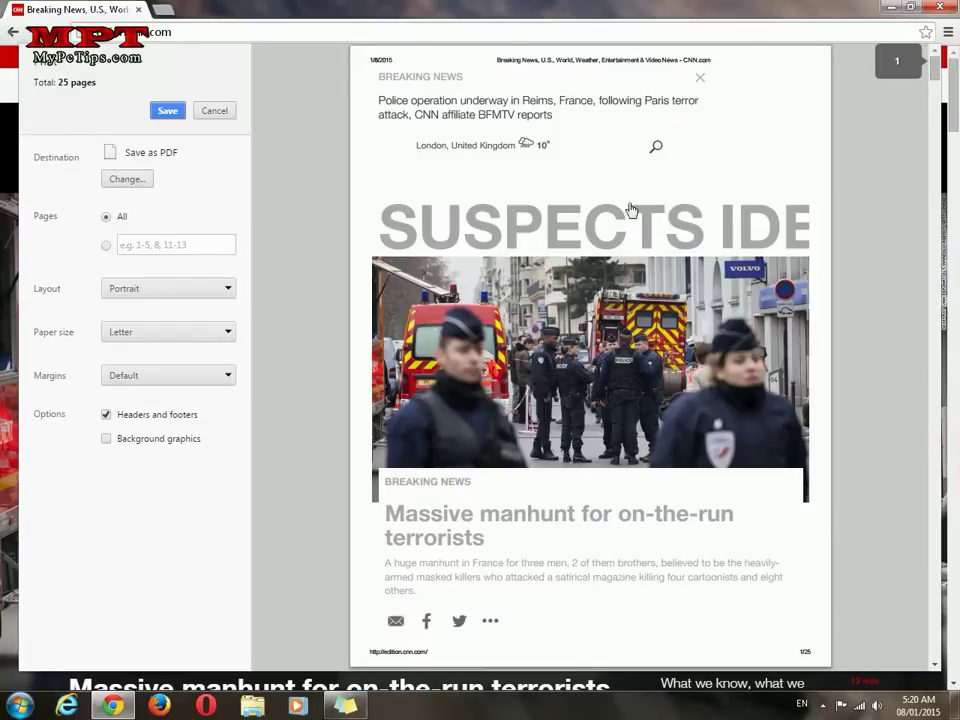
left_click(210, 288)
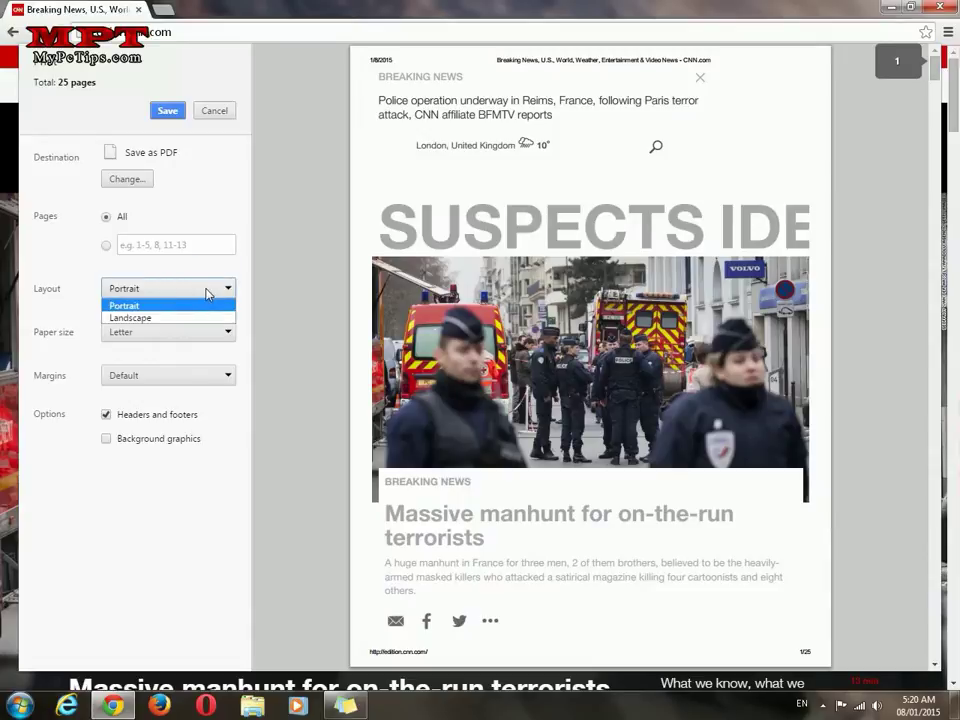
left_click(72, 260)
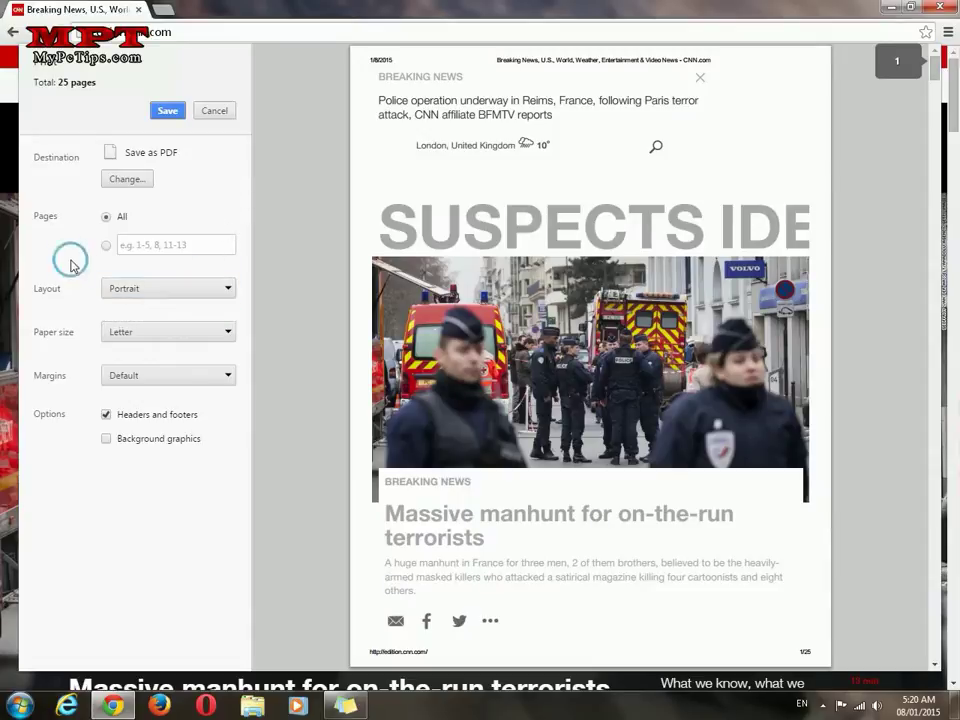
left_click(188, 337)
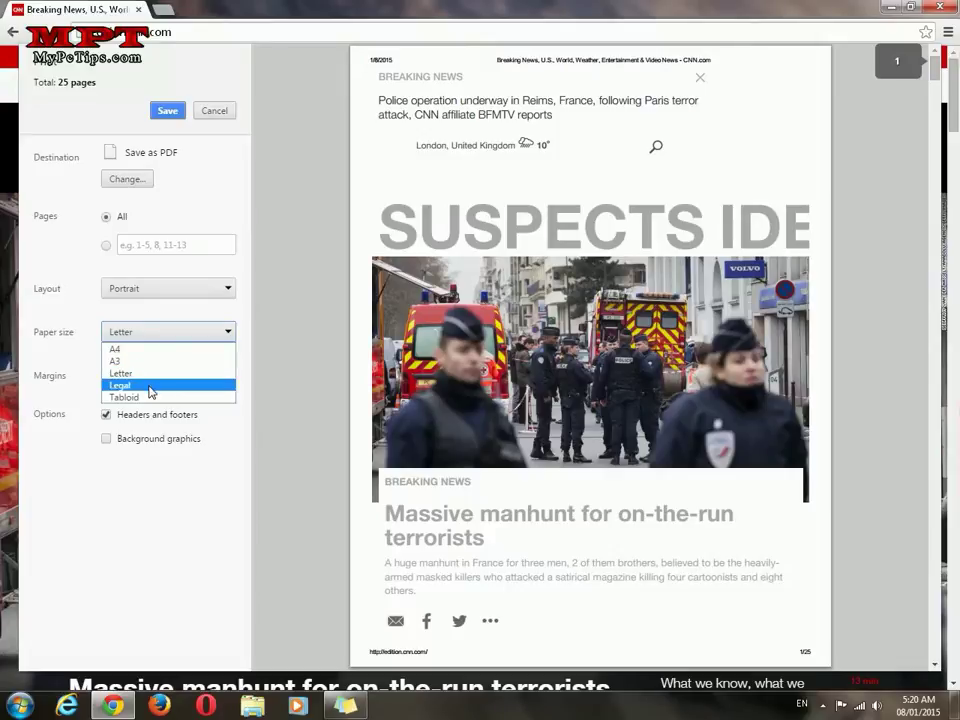
left_click(225, 209)
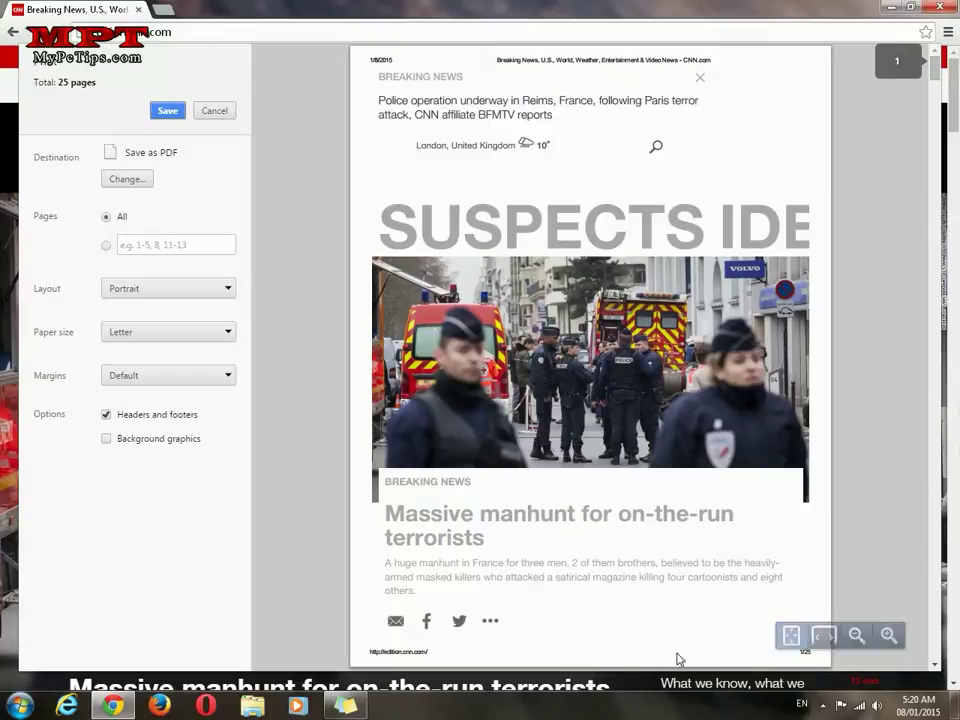
left_click(127, 246)
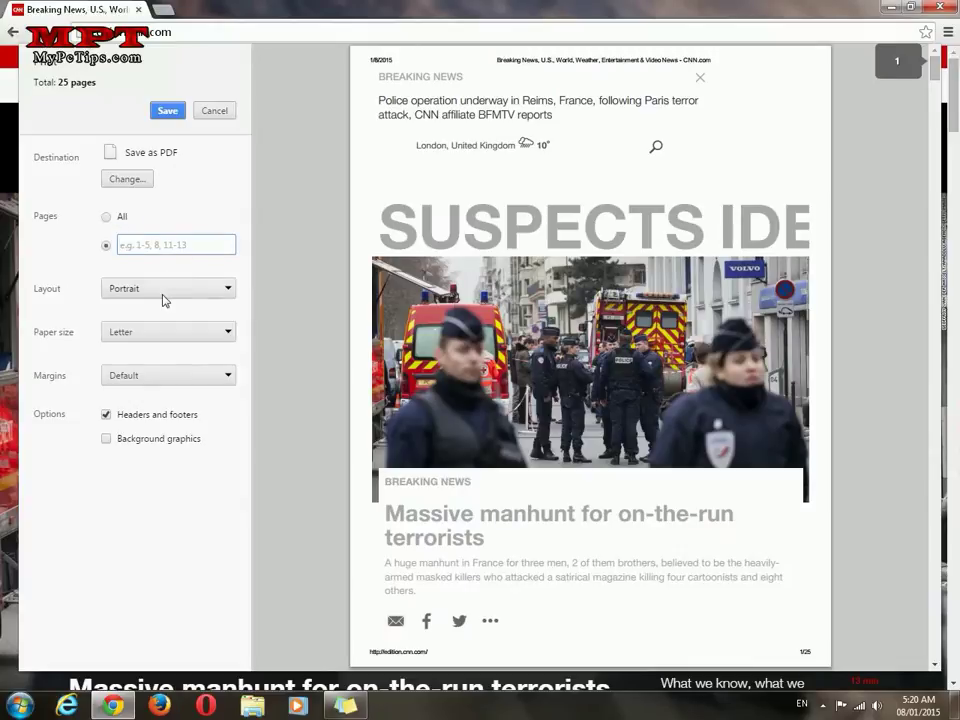
Limit the pages to 1 and start saving the one-page PDF
type("1-5")
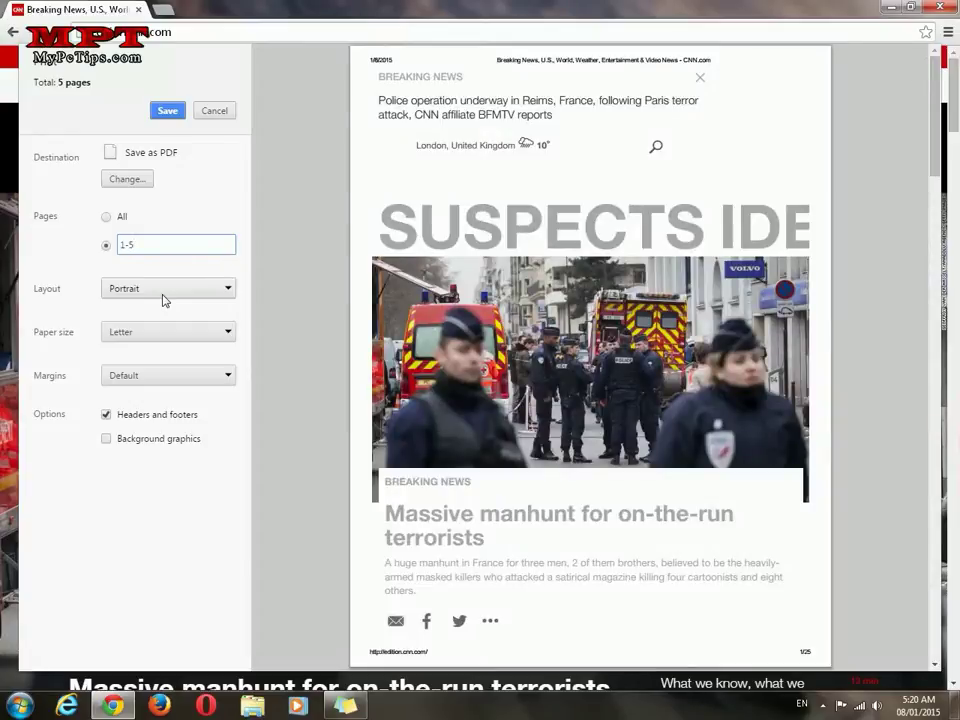
left_click_drag(126, 245, 147, 244)
type("1")
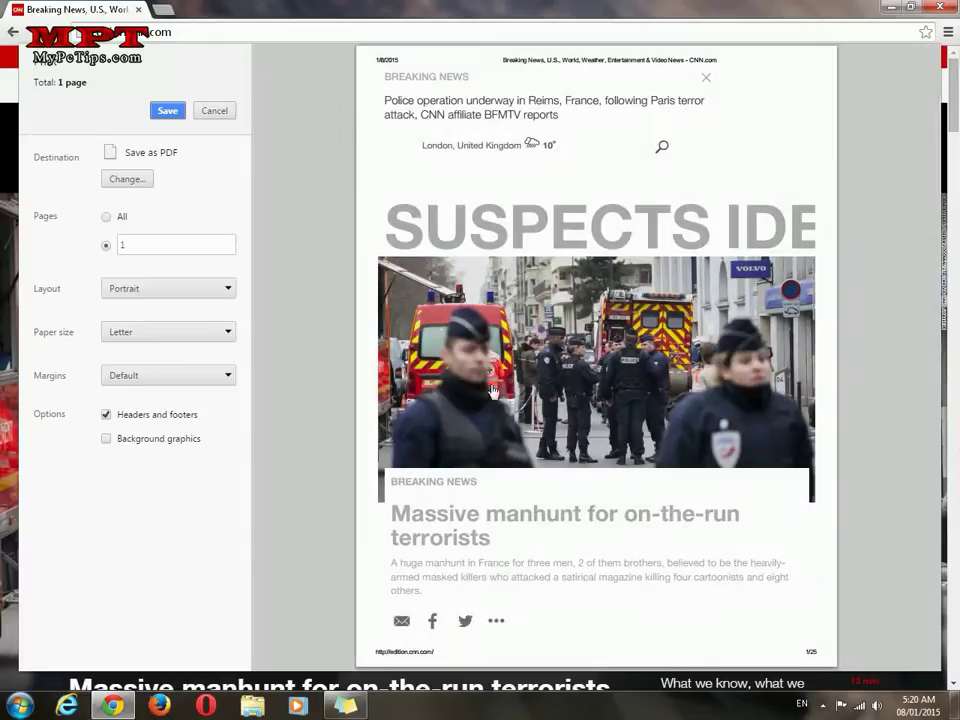
left_click(168, 112)
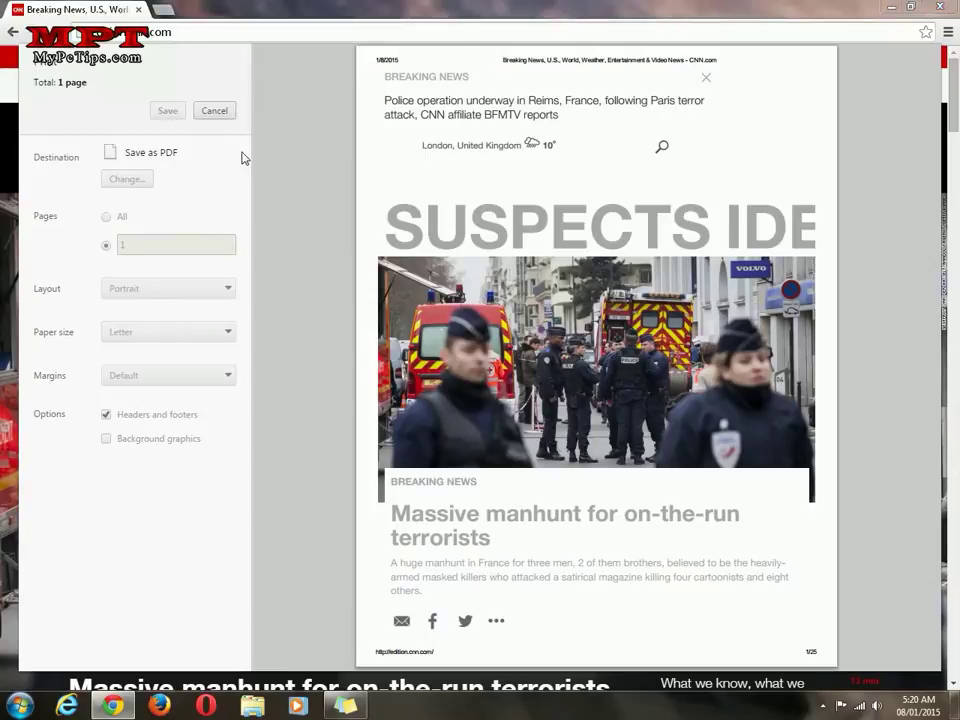
Save the PDF to the Desktop with the file name shortened to CNN.pdf
left_click(54, 88)
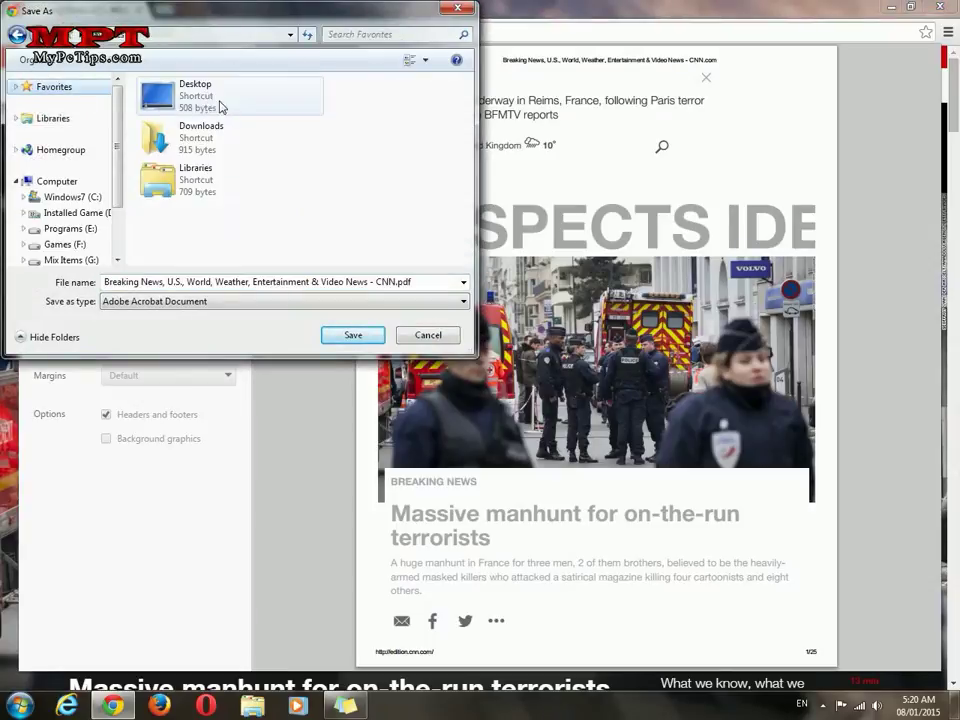
double_click(222, 95)
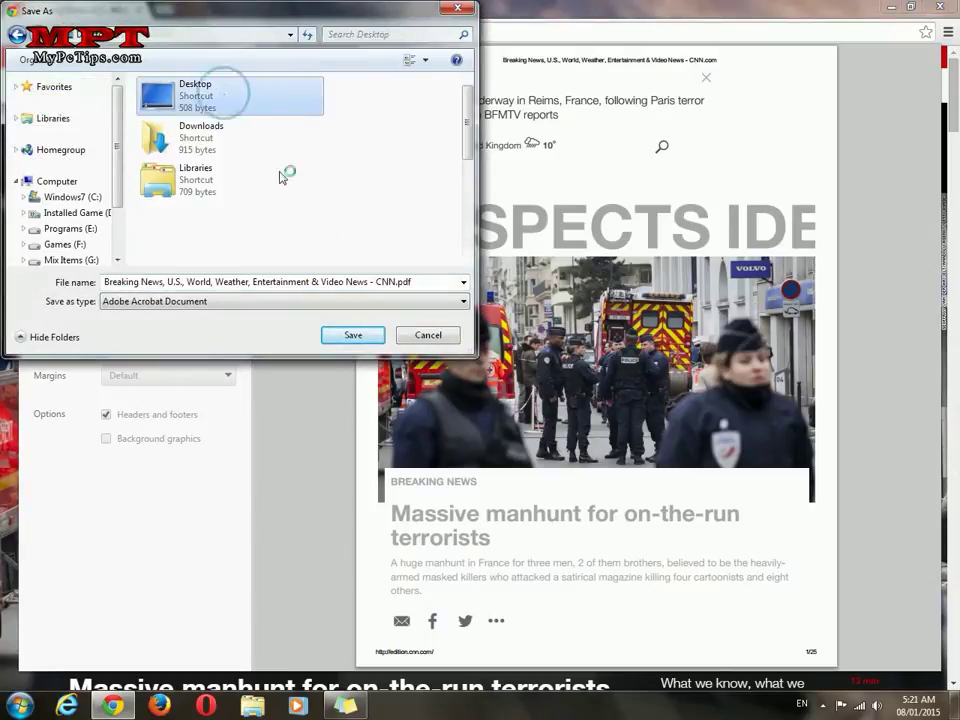
left_click(379, 282)
left_click_drag(376, 282, 4, 278)
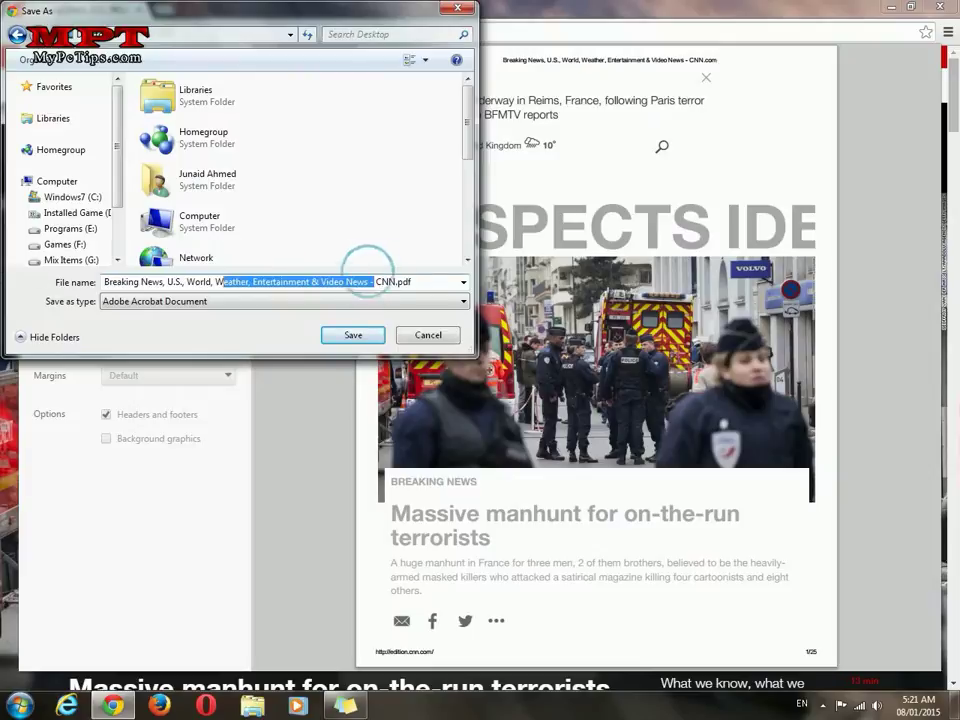
key("BackSpace")
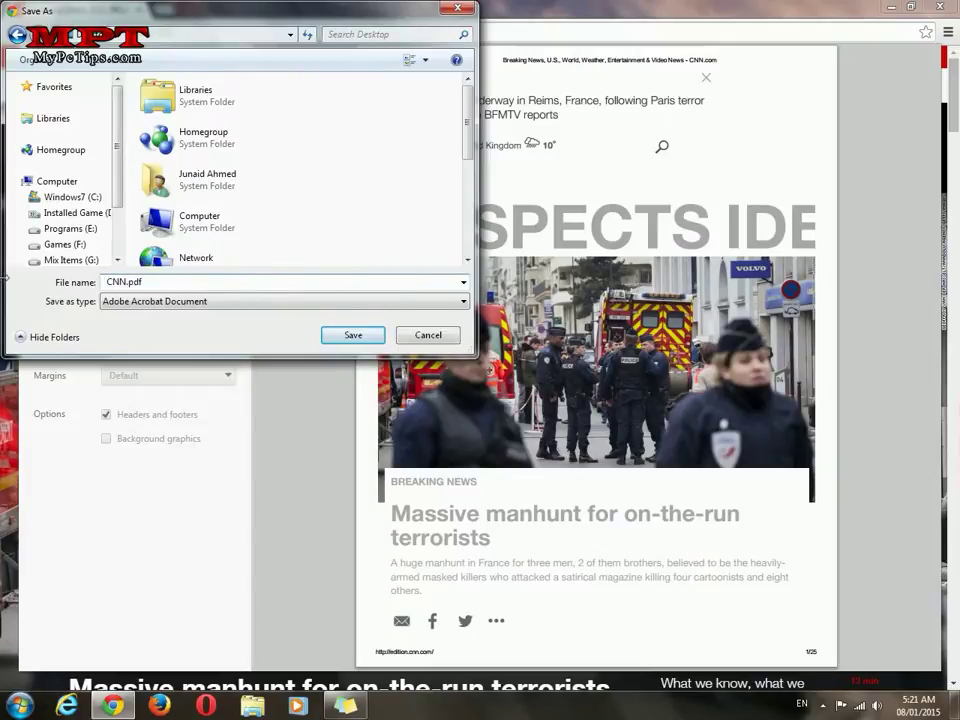
key("Return")
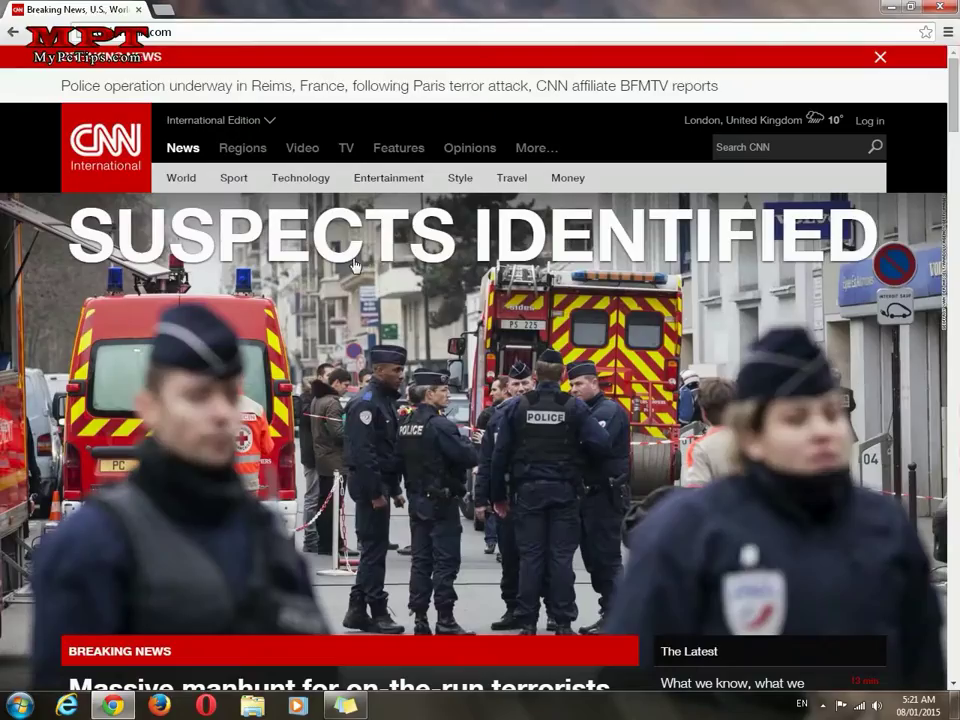
Minimize Chrome and open CNN.pdf from the desktop in Adobe Reader
left_click(882, 6)
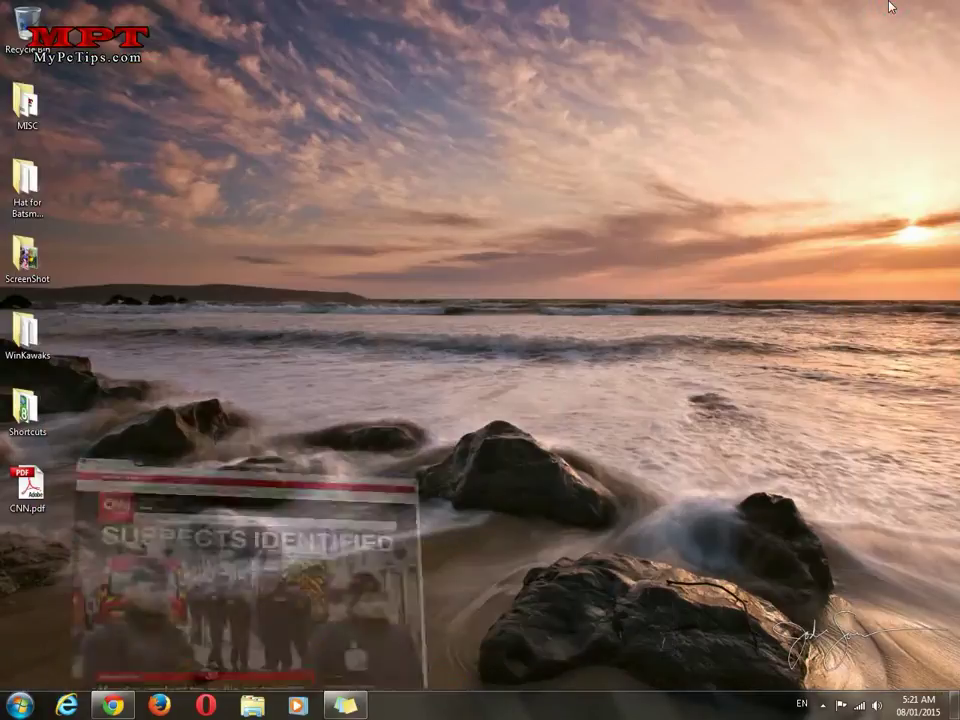
double_click(27, 495)
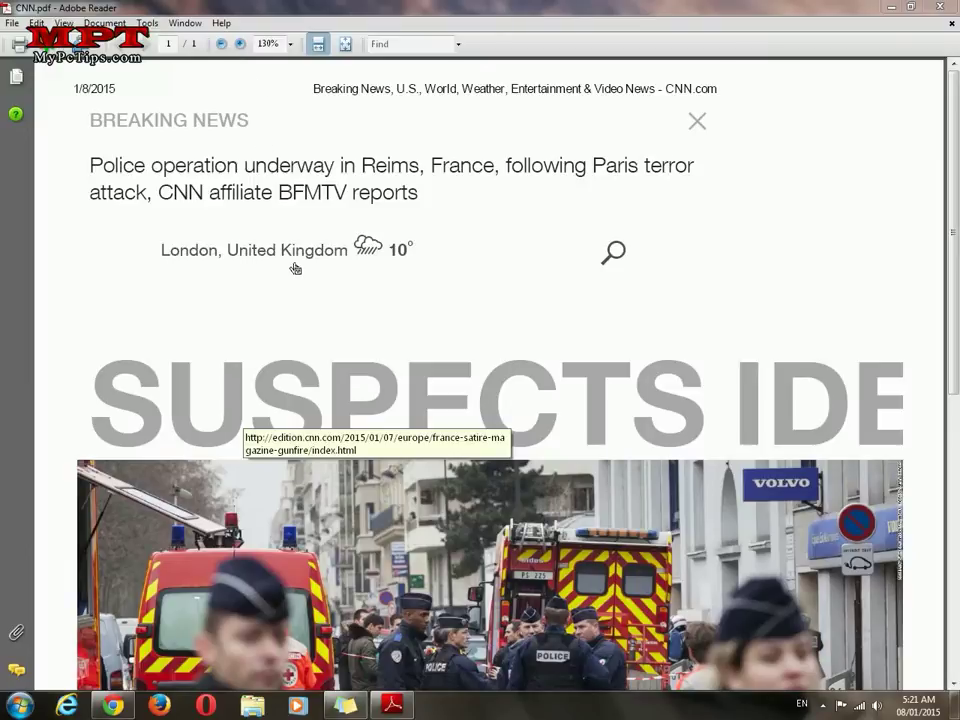
Scroll through the CNN PDF and zoom out to 75% to view the whole page
scroll(299, 271, "down", 5)
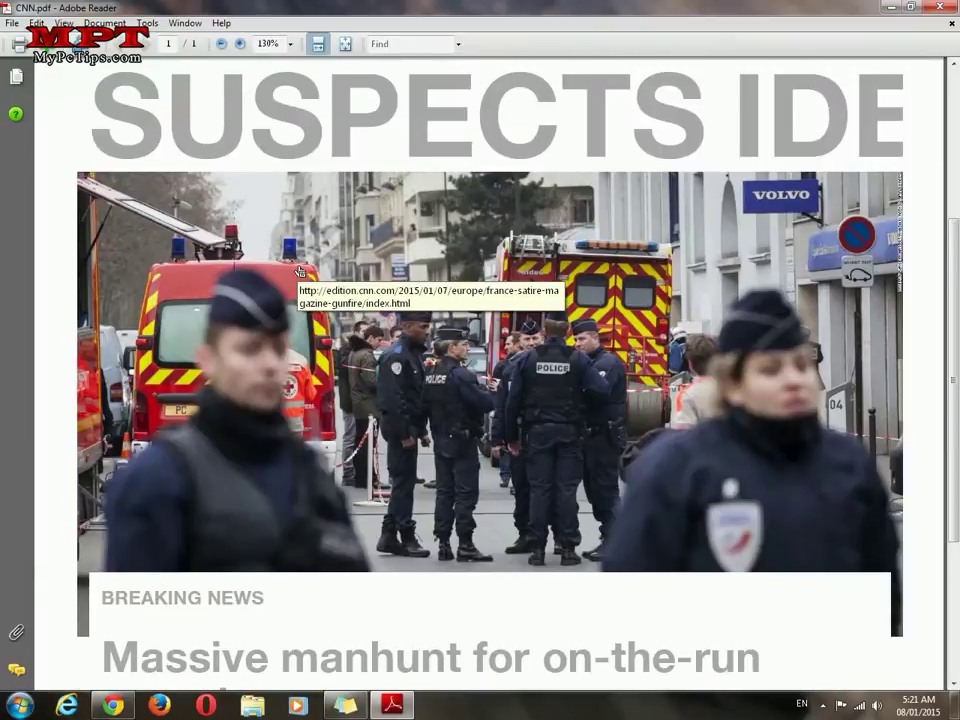
scroll(305, 265, "down", 5)
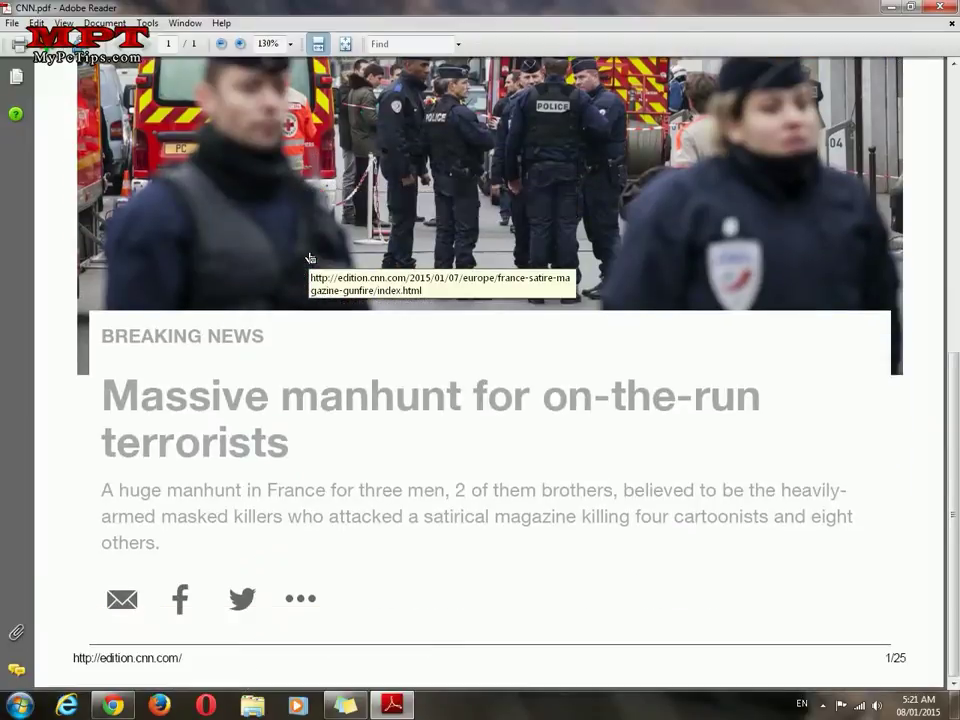
left_click(221, 44)
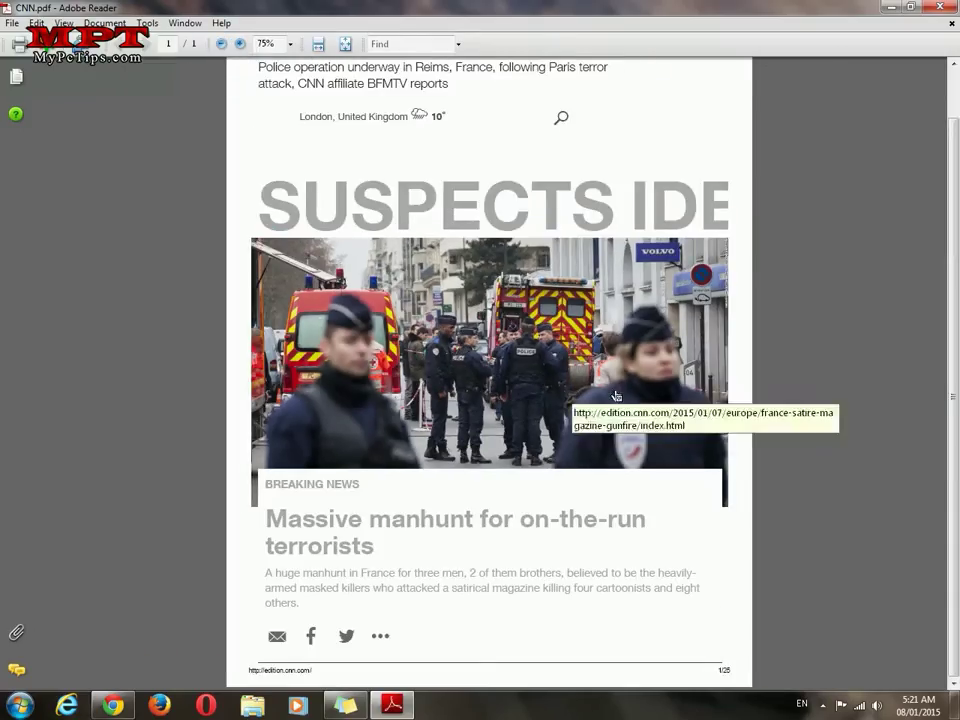
mouse_move(957, 222)
left_mouse_down()
mouse_move(956, 172)
mouse_move(956, 237)
mouse_move(956, 180)
left_mouse_up()
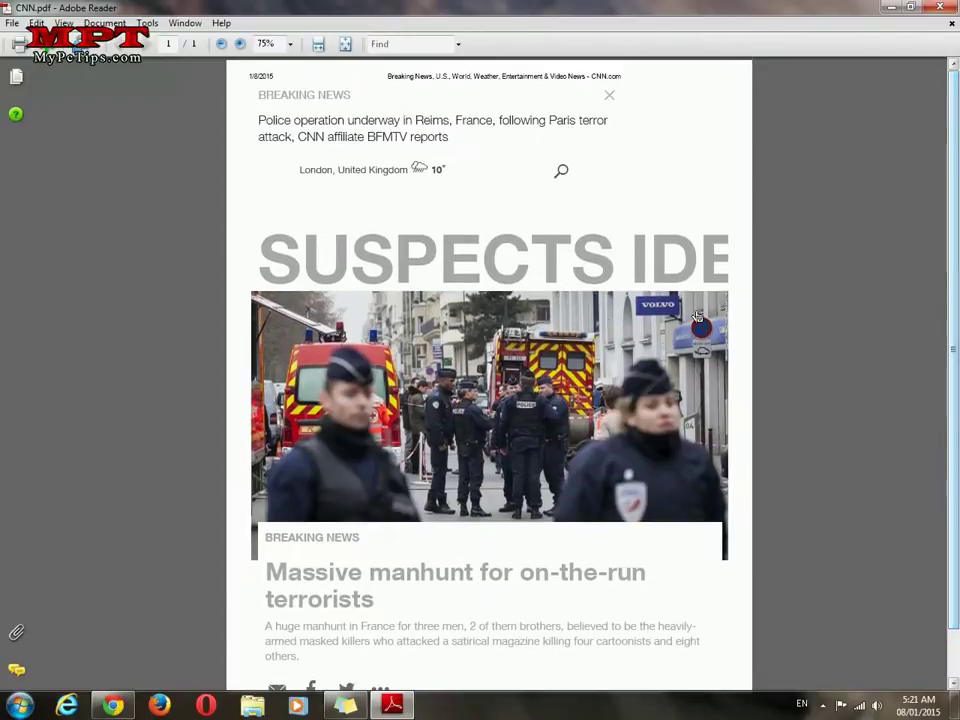